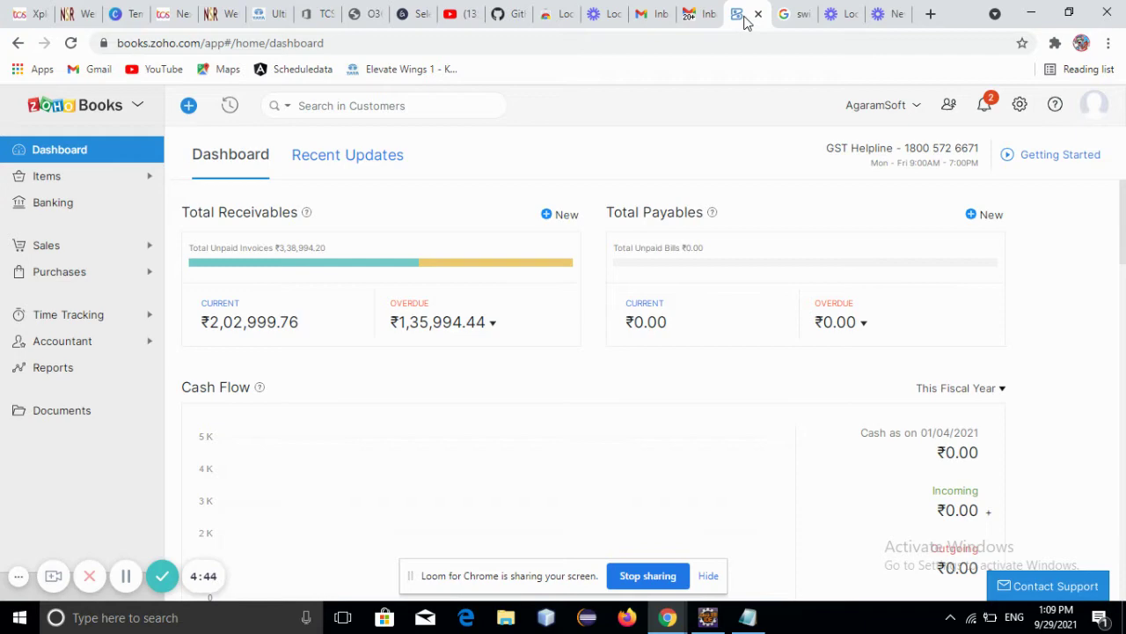
Return from the Swiss QR bill search to Zoho Books and open the All Invoices list under Sales
{"action": "left_click", "coordinate": [789, 13]}
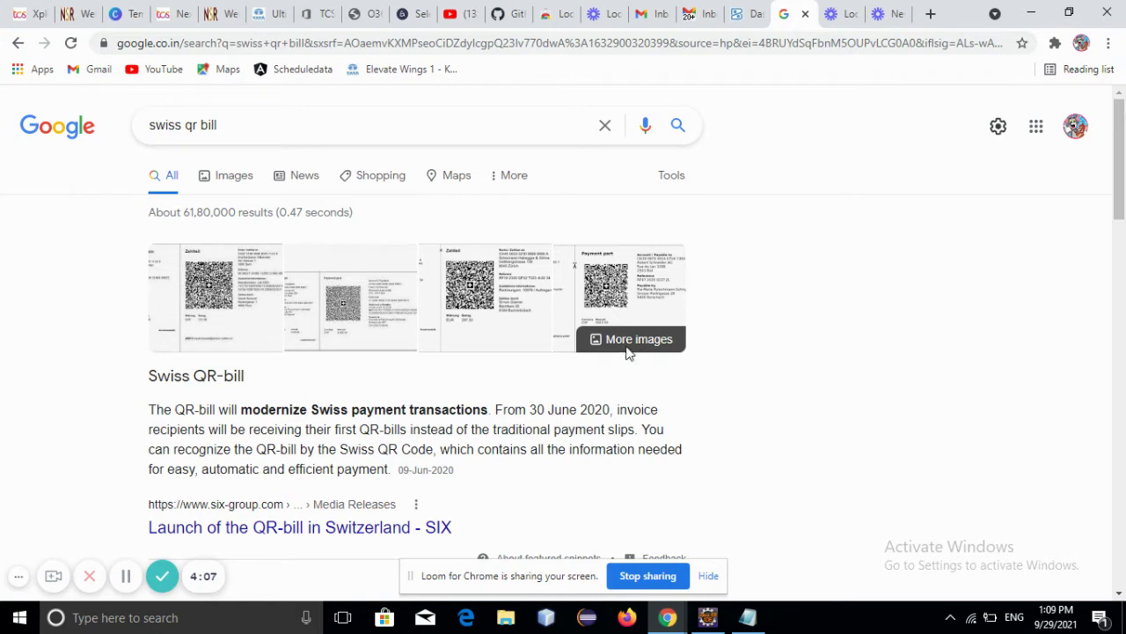
{"action": "left_click", "coordinate": [741, 15]}
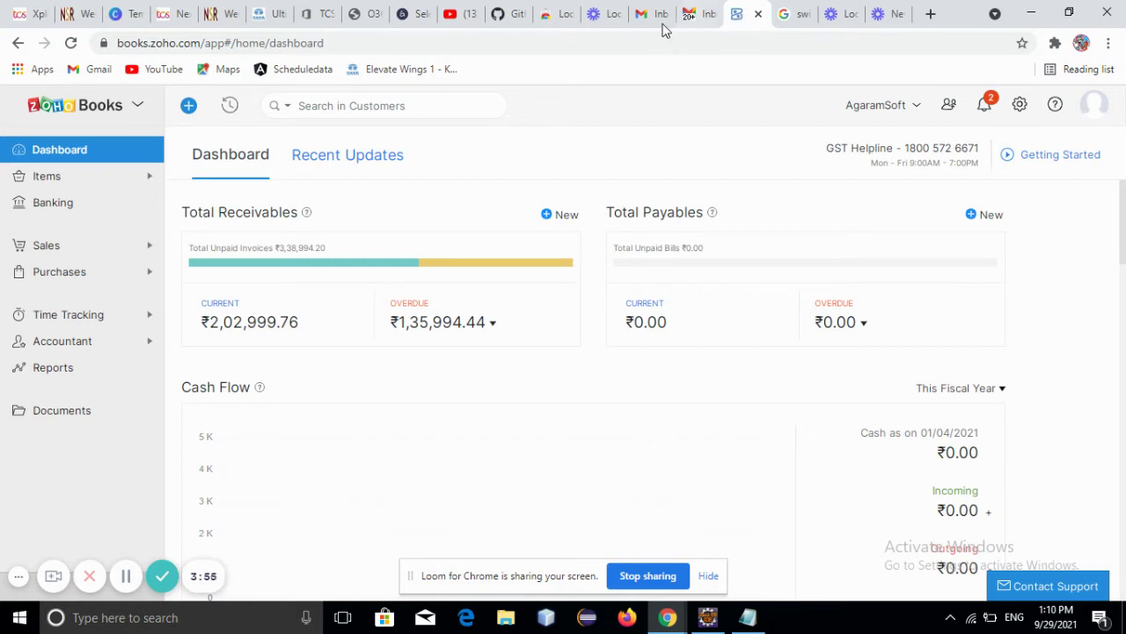
{"action": "left_click", "coordinate": [53, 250]}
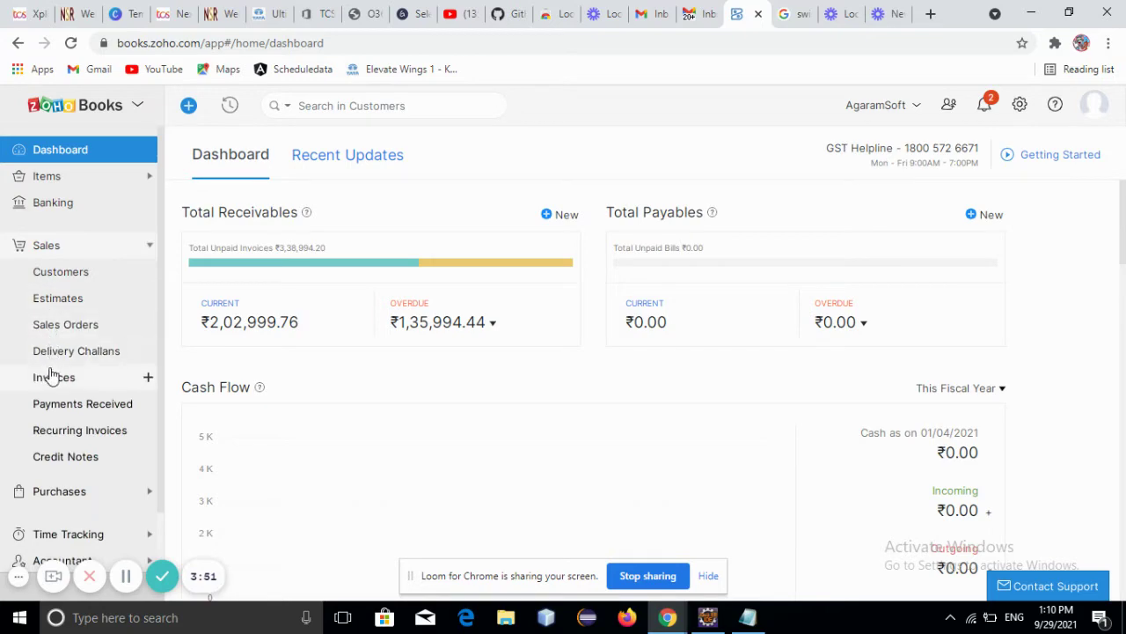
{"action": "left_click", "coordinate": [52, 377]}
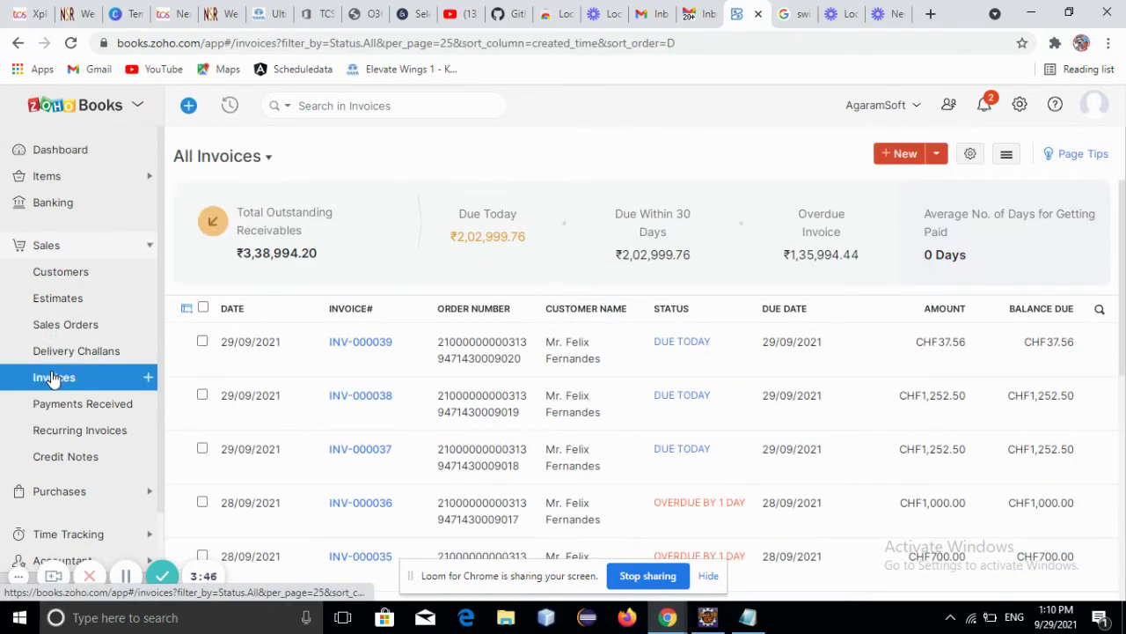
Start new invoice INV-000040 for the existing Swiss customer
{"action": "left_click", "coordinate": [902, 155]}
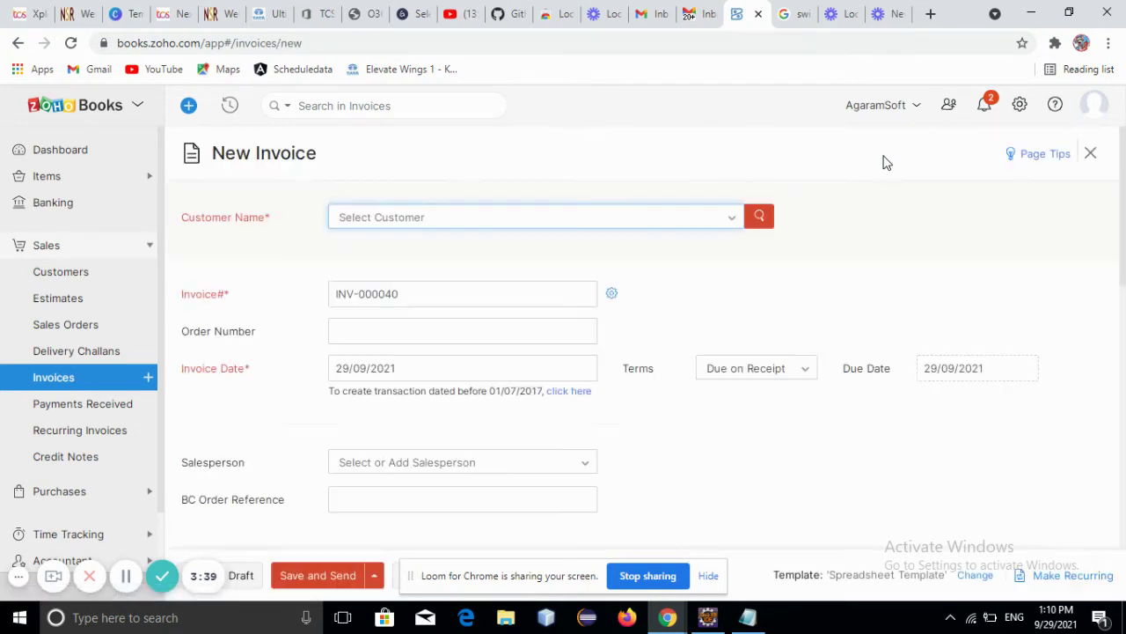
{"action": "left_click", "coordinate": [639, 219]}
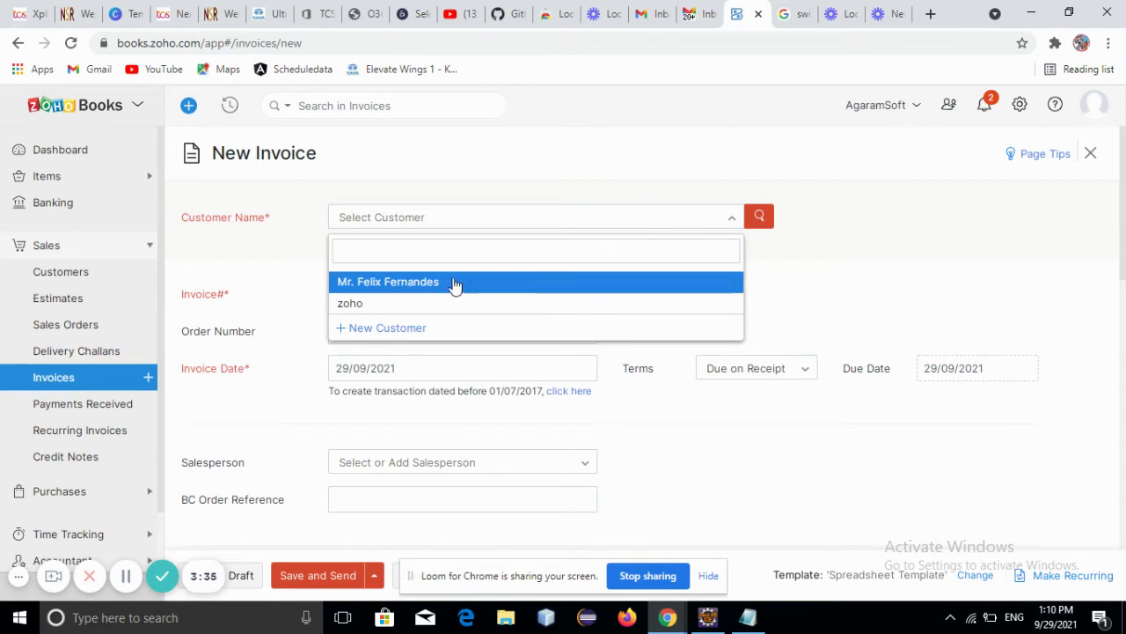
{"action": "left_click", "coordinate": [431, 283]}
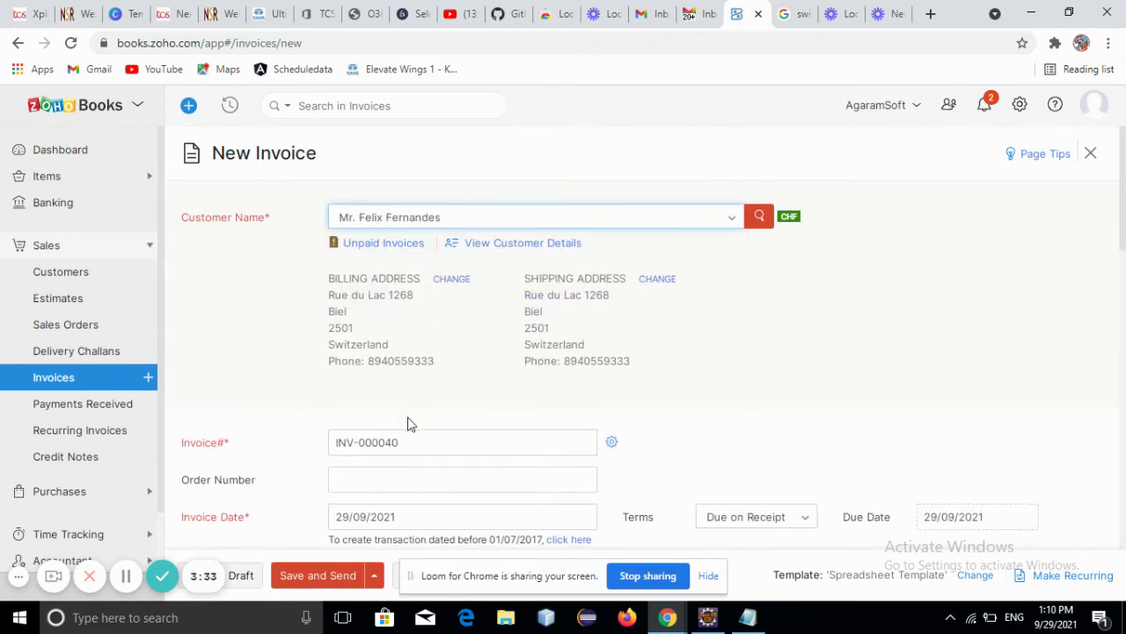
Clear a wrongly pasted link from Order Number, then check the Notepad notes holding the QR reference
{"action": "left_click", "coordinate": [375, 474]}
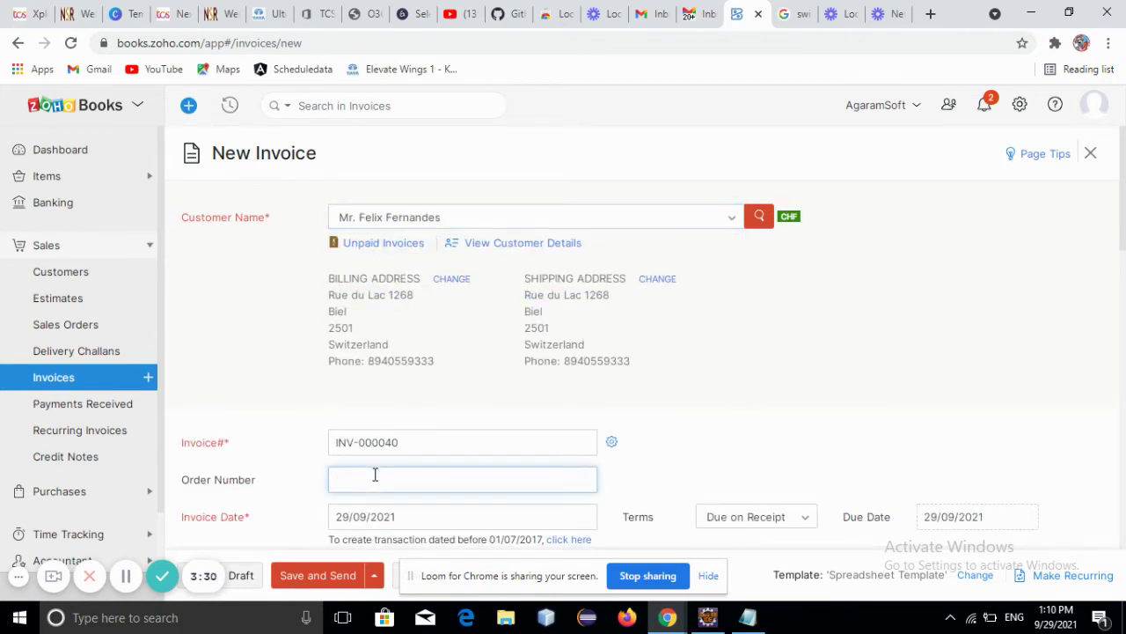
{"action": "key", "text": "ctrl+v"}
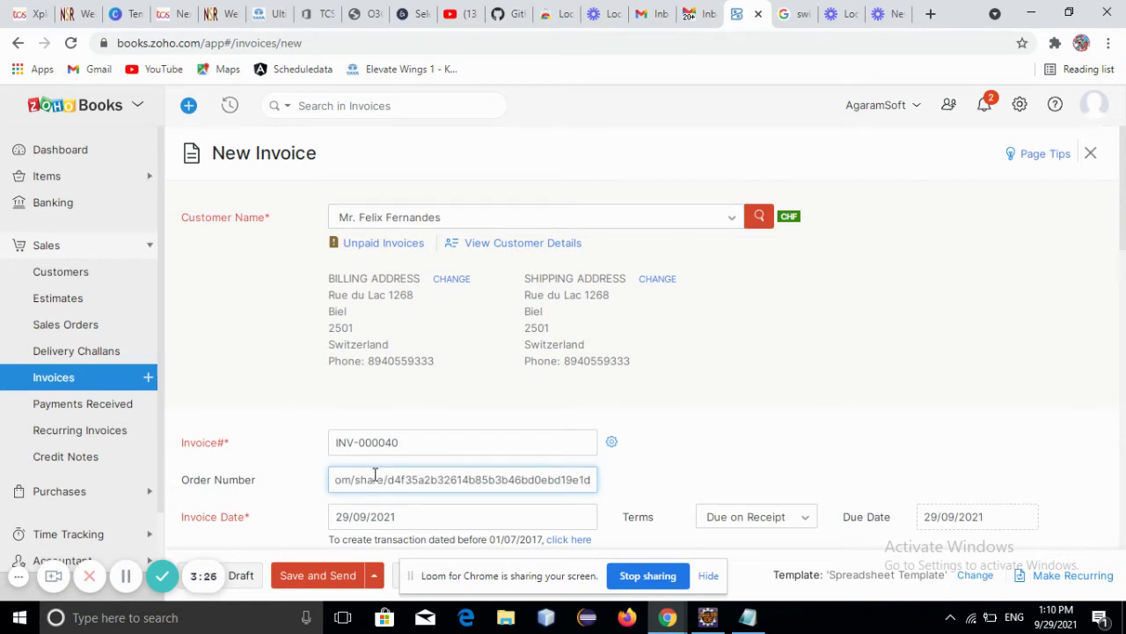
{"action": "key", "text": "BackSpace"}
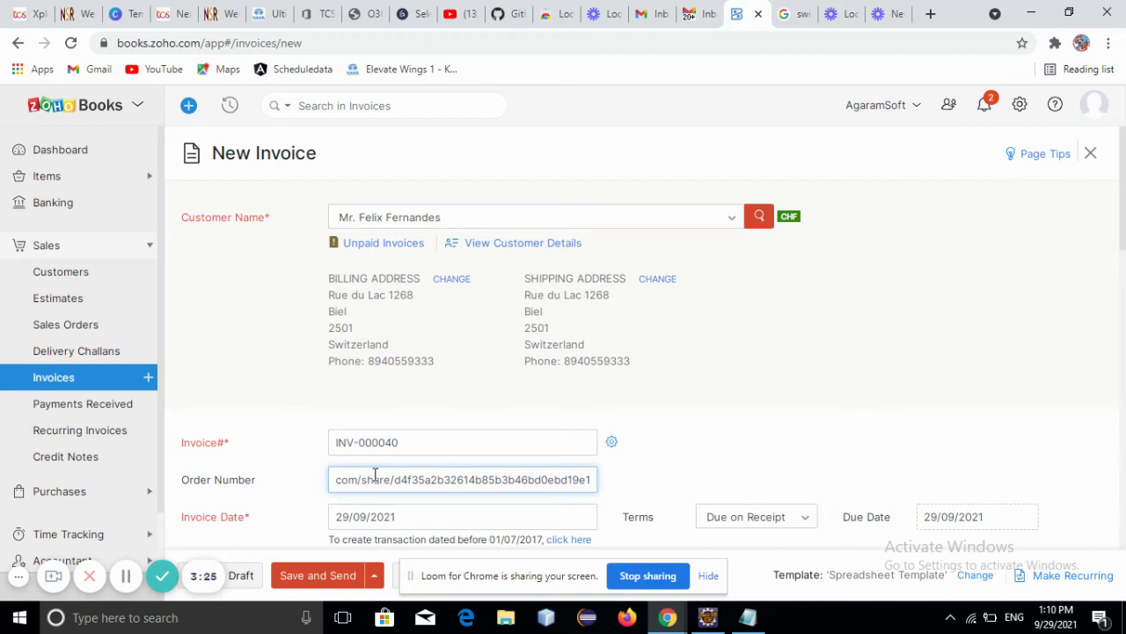
{"action": "key", "text": "ctrl+a"}
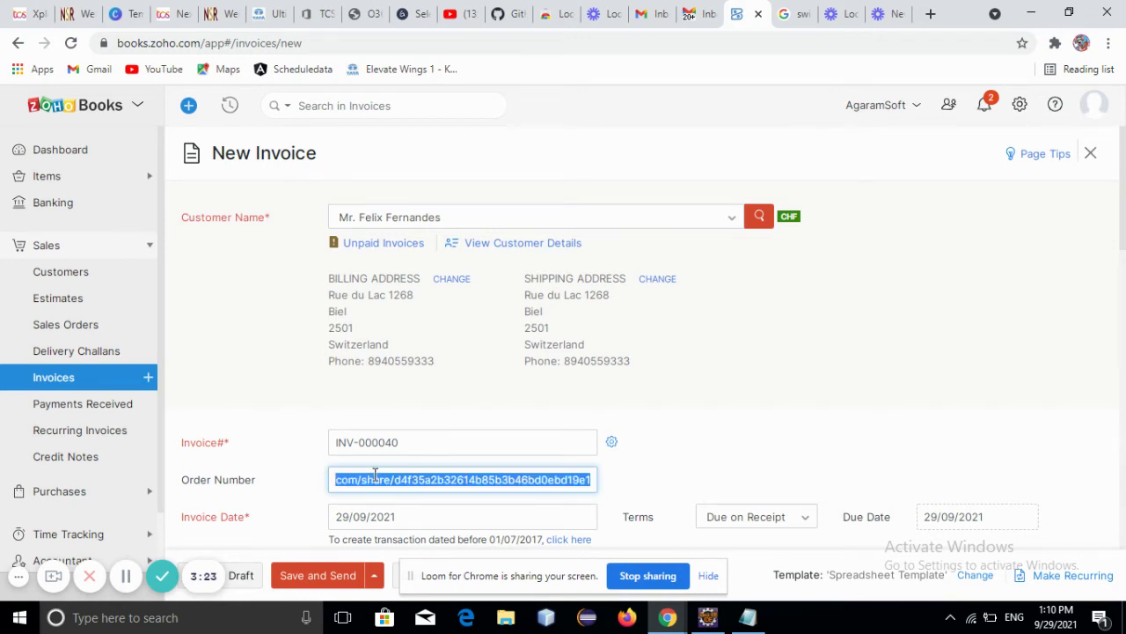
{"action": "key", "text": "BackSpace"}
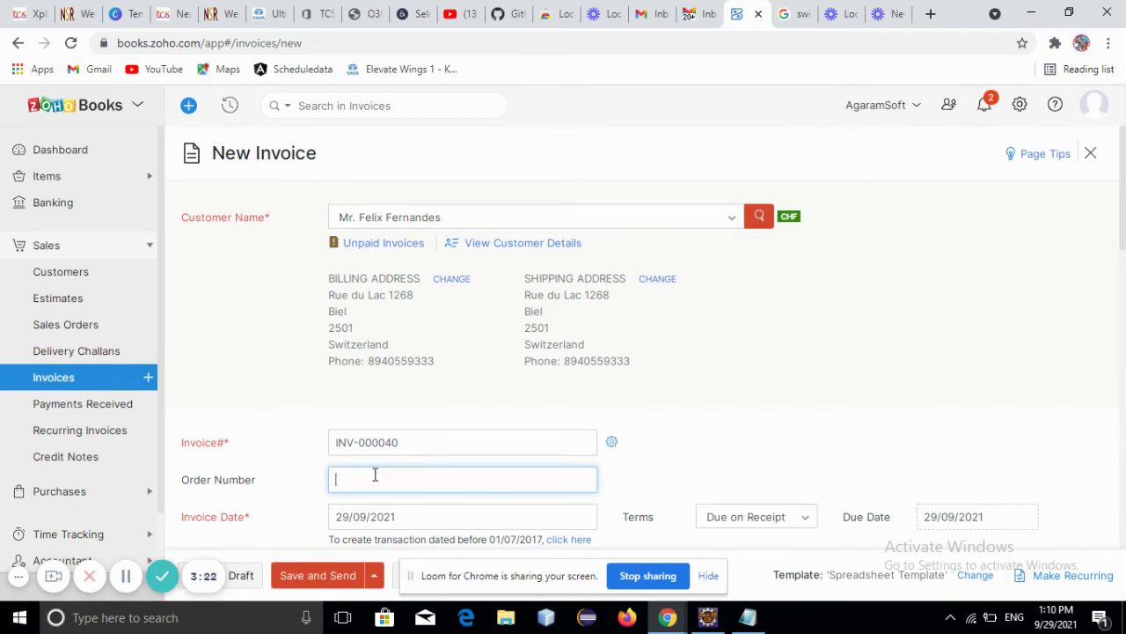
{"action": "left_click", "coordinate": [747, 617]}
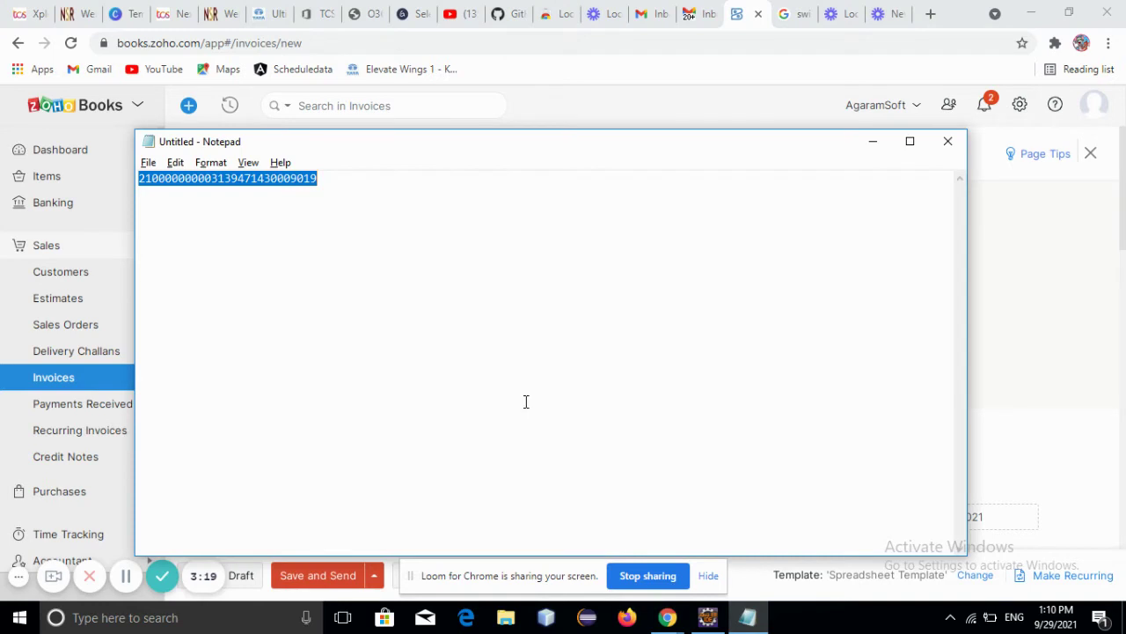
{"action": "left_click", "coordinate": [737, 27]}
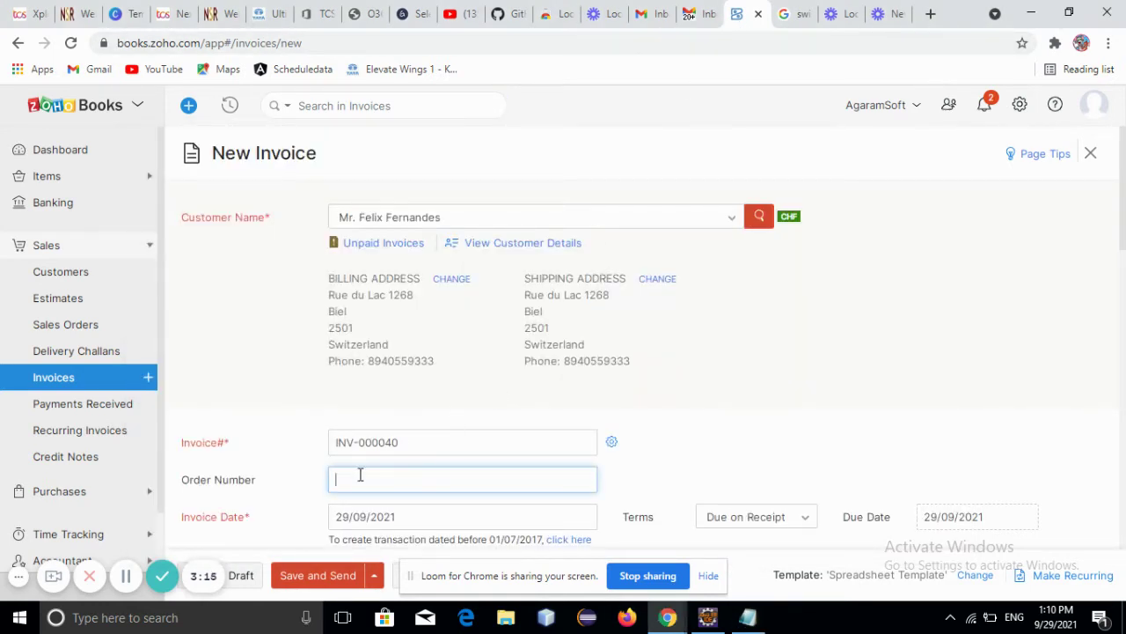
Enter the QR reference number as the Order Number, correcting its last digits to 21
{"action": "key", "text": "ctrl+v"}
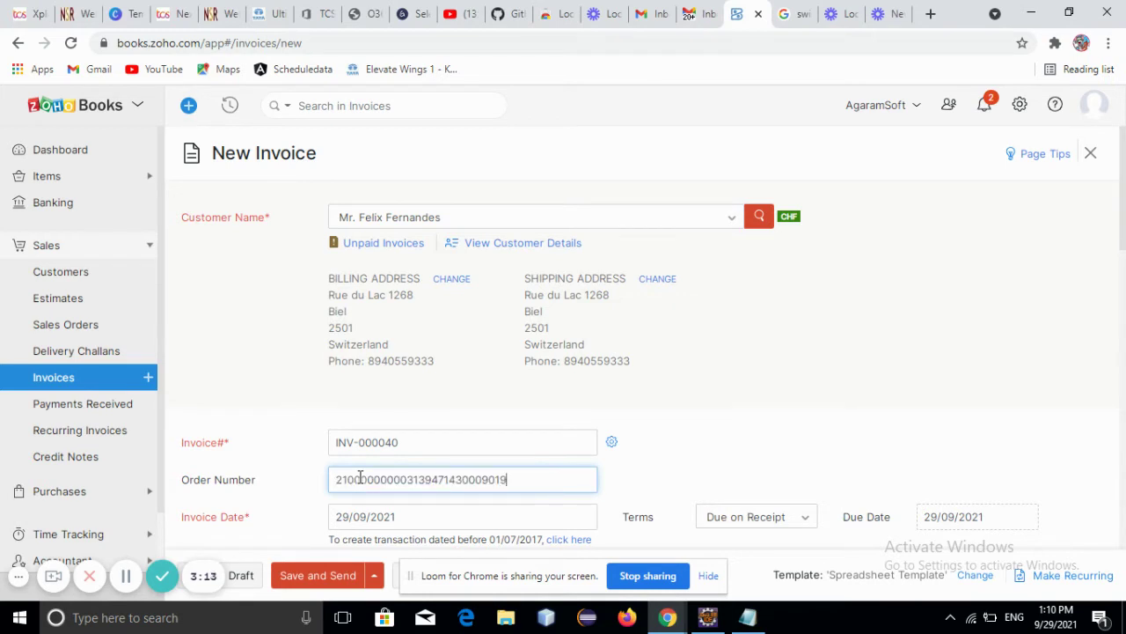
{"action": "key", "text": "BackSpace"}
{"action": "key", "text": "BackSpace"}
{"action": "type", "text": "21"}
{"action": "triple_click", "coordinate": [1117, 239]}
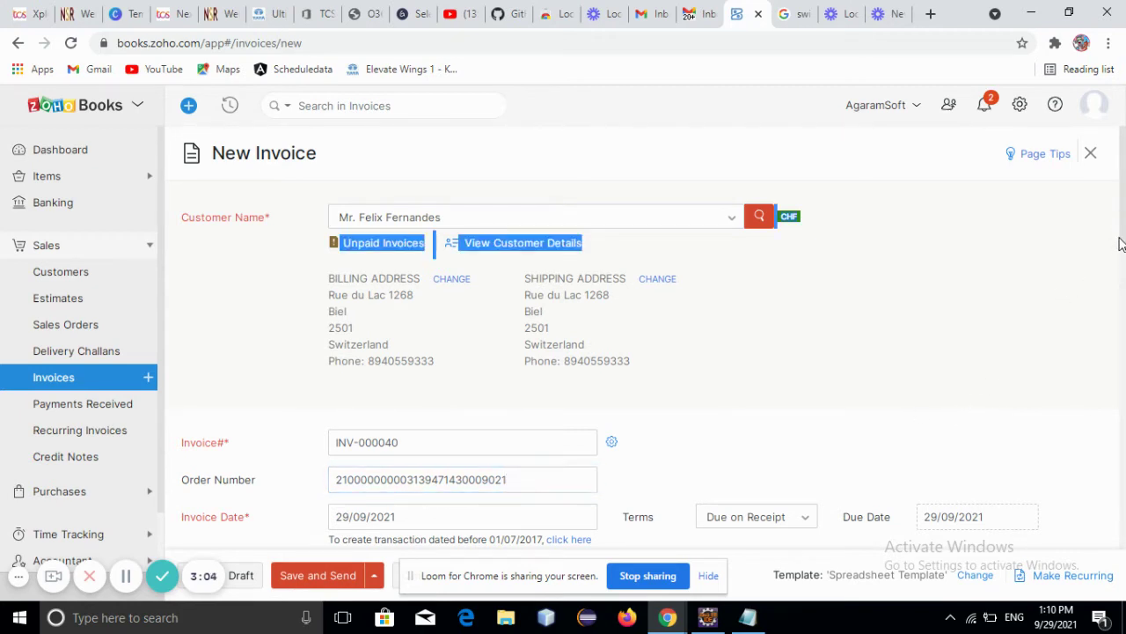
{"action": "left_click_drag", "start_coordinate": [1121, 225], "coordinate": [1068, 385]}
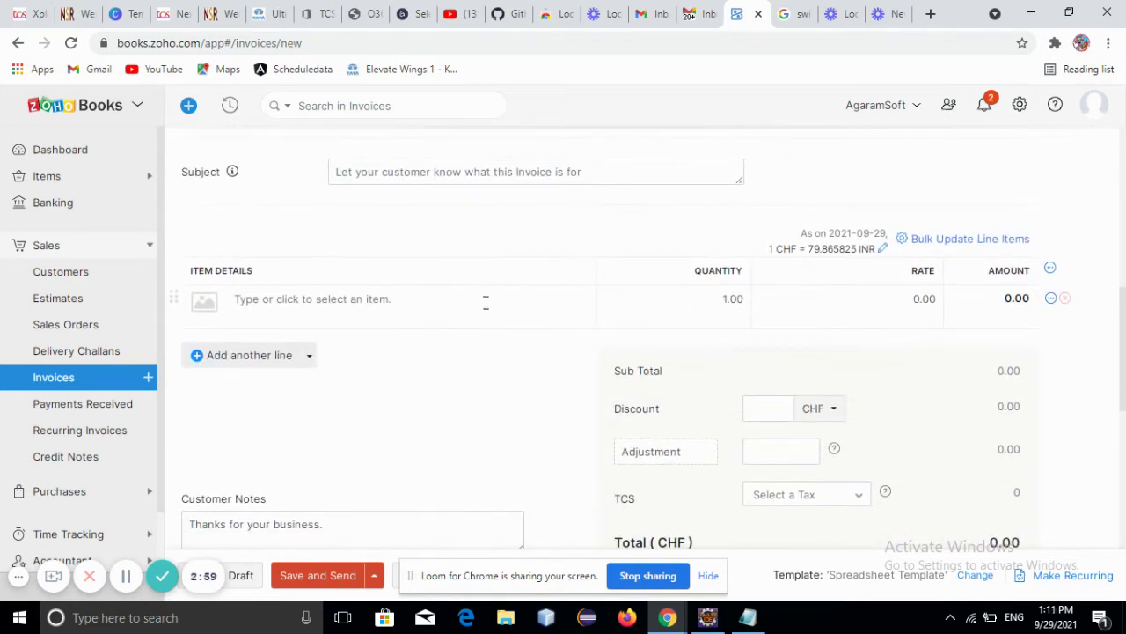
Replace Able Brewing System with [Sample] Tiered Wire Basket at 37.56 on line 1
{"action": "left_click", "coordinate": [417, 293]}
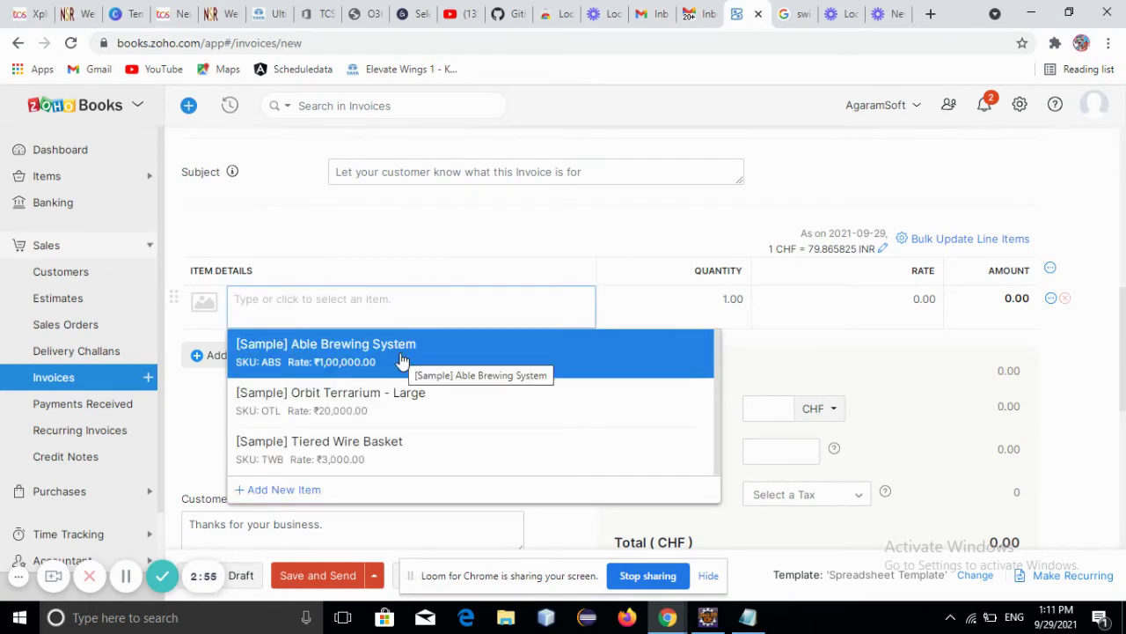
{"action": "left_click", "coordinate": [336, 361]}
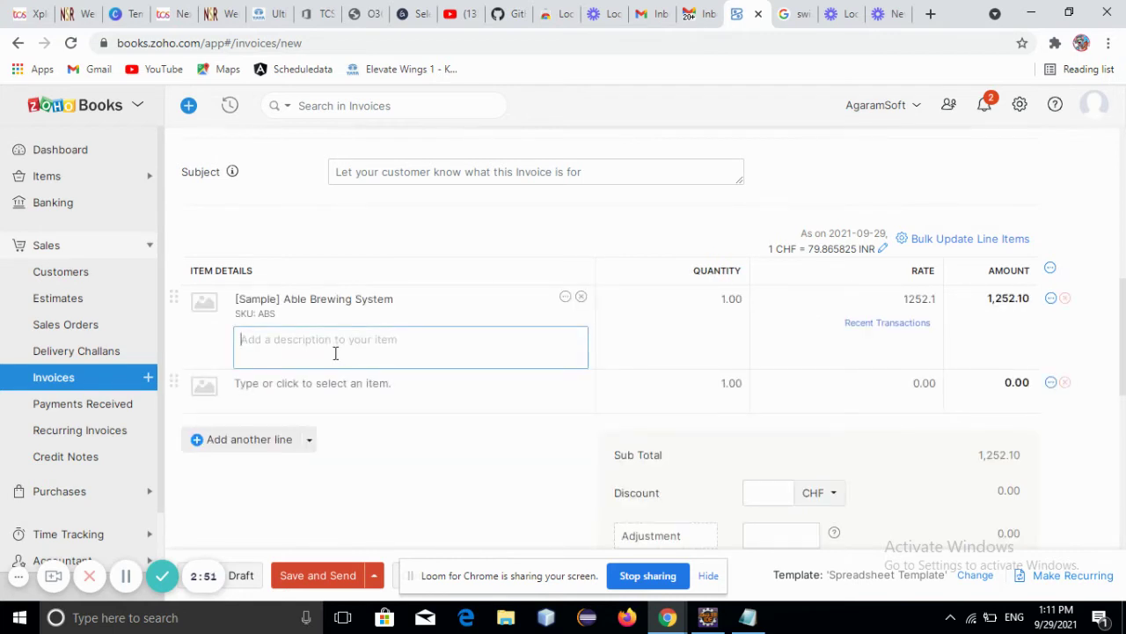
{"action": "left_click", "coordinate": [334, 312]}
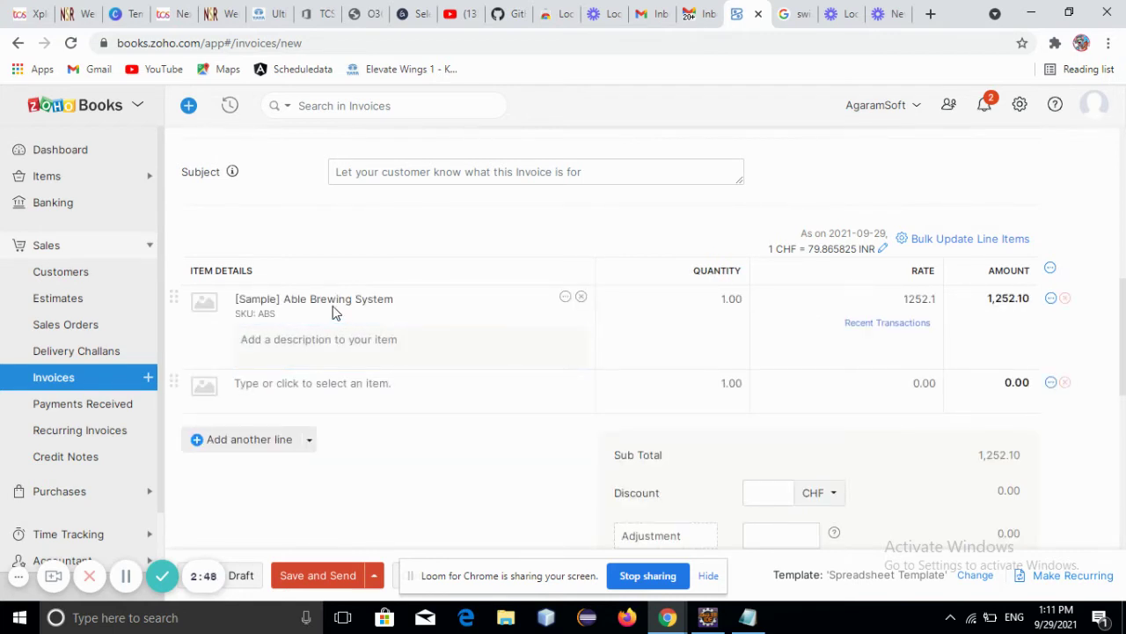
{"action": "left_click", "coordinate": [581, 297]}
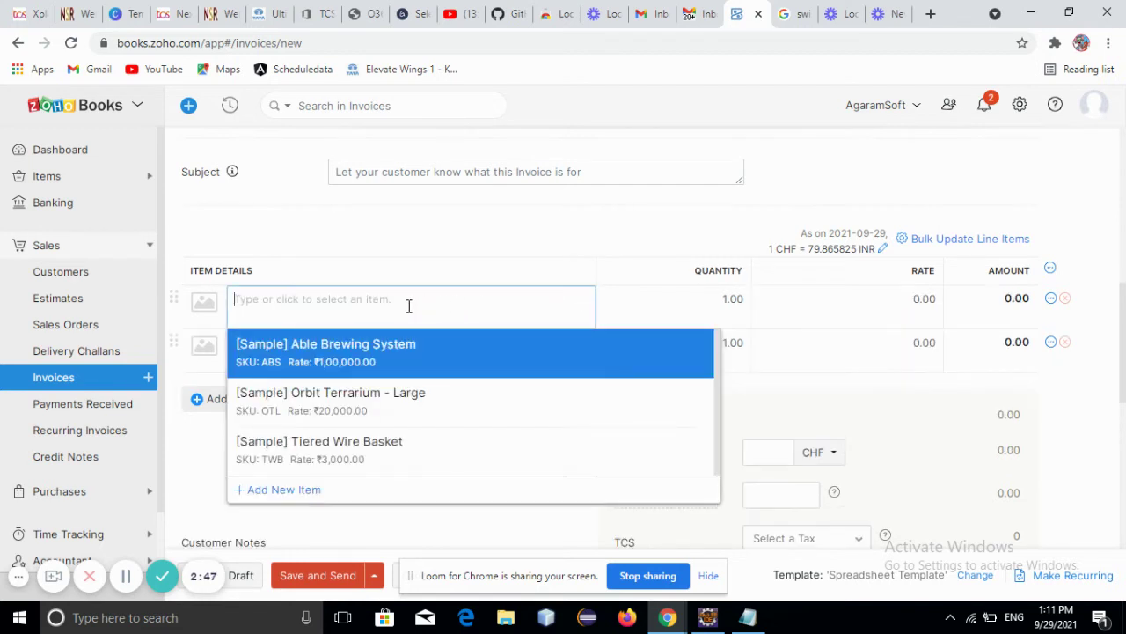
{"action": "left_click", "coordinate": [307, 453]}
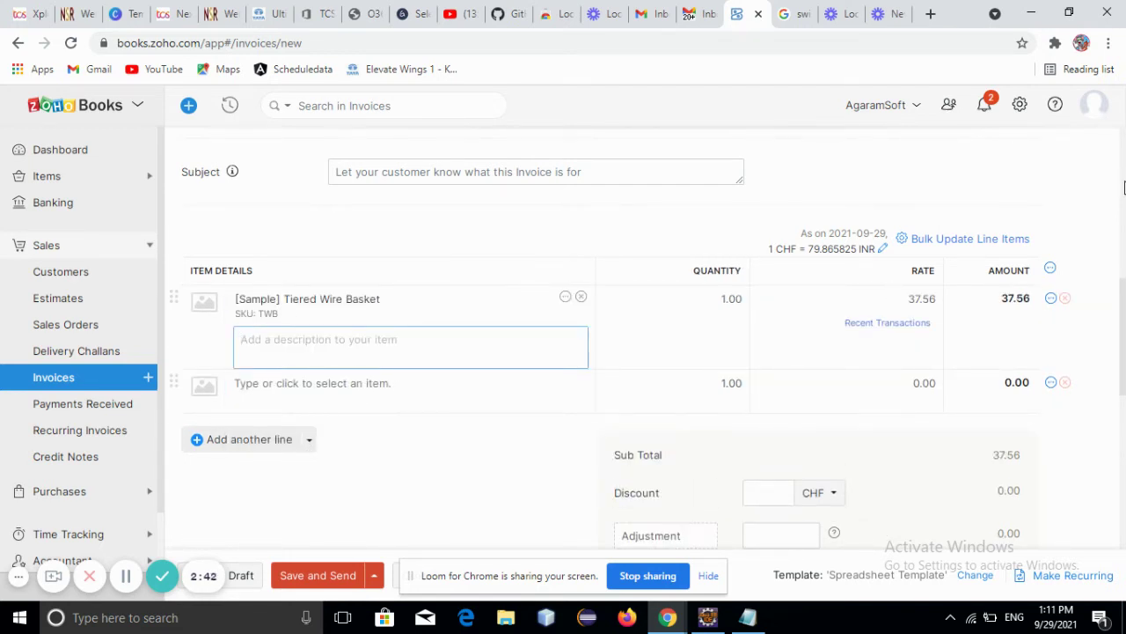
{"action": "scroll", "coordinate": [1123, 188], "scroll_direction": "up", "scroll_amount": 2}
{"action": "scroll", "coordinate": [1123, 187], "scroll_direction": "up", "scroll_amount": 2}
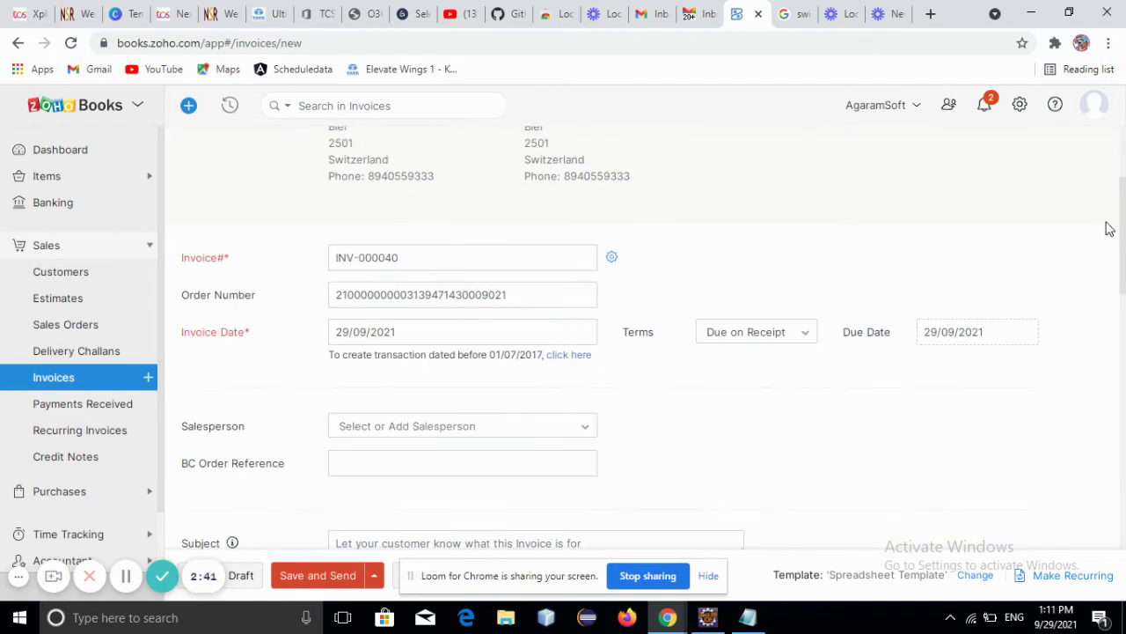
Save invoice INV-000040 as a CHF 37.56 draft
{"action": "left_click", "coordinate": [18, 572]}
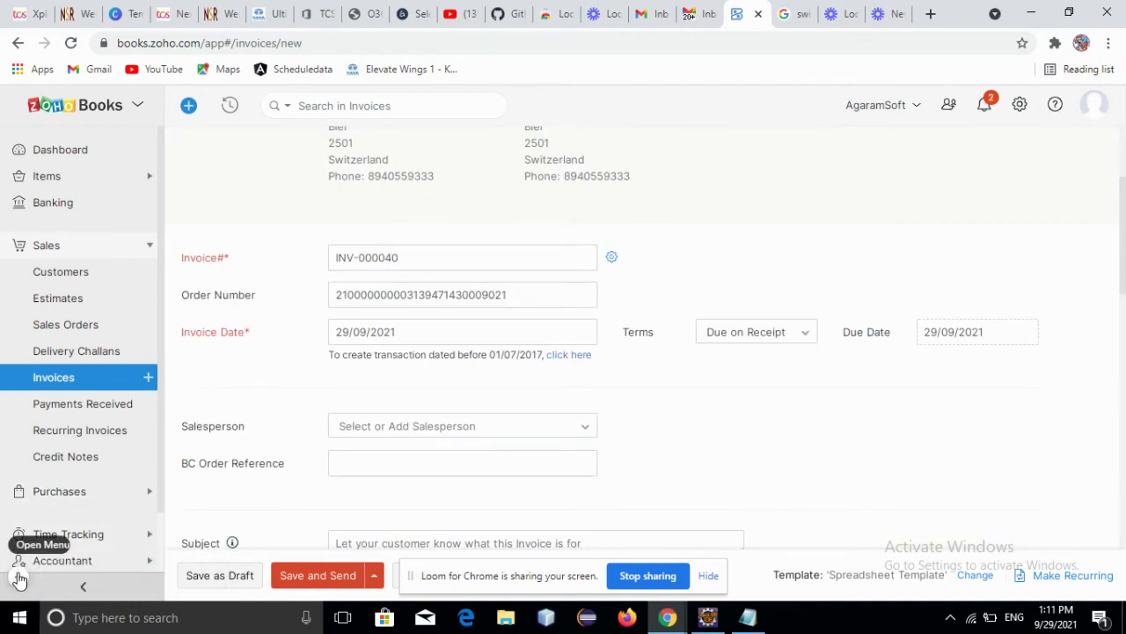
{"action": "left_click", "coordinate": [201, 577]}
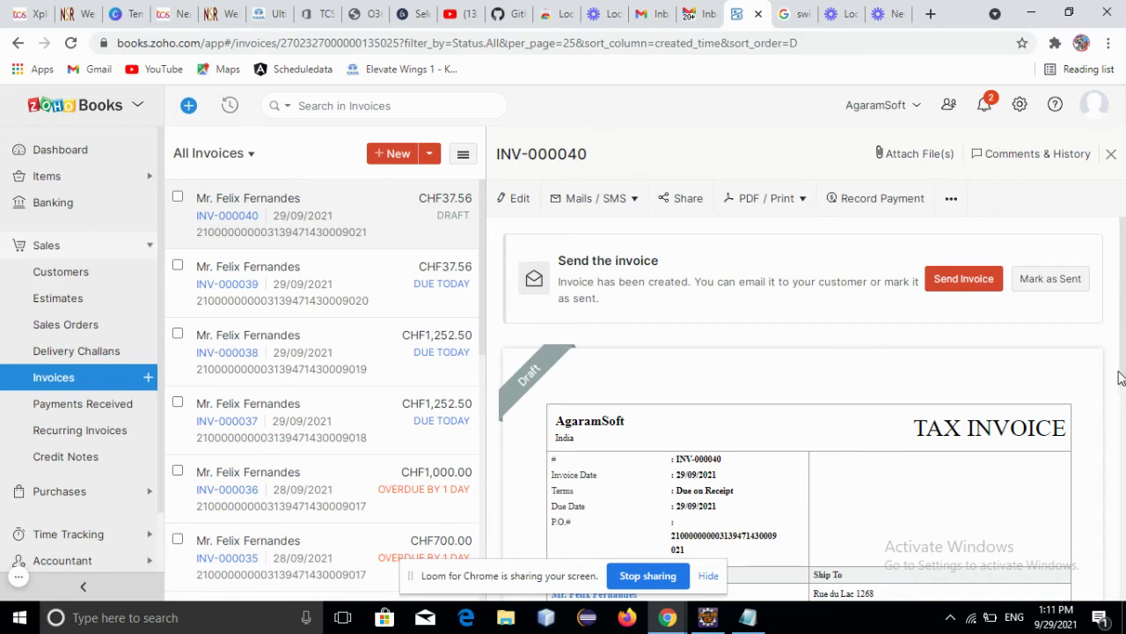
Mark INV-000040 as sent and choose Generate QR Bill from More Actions
{"action": "left_click", "coordinate": [1050, 281]}
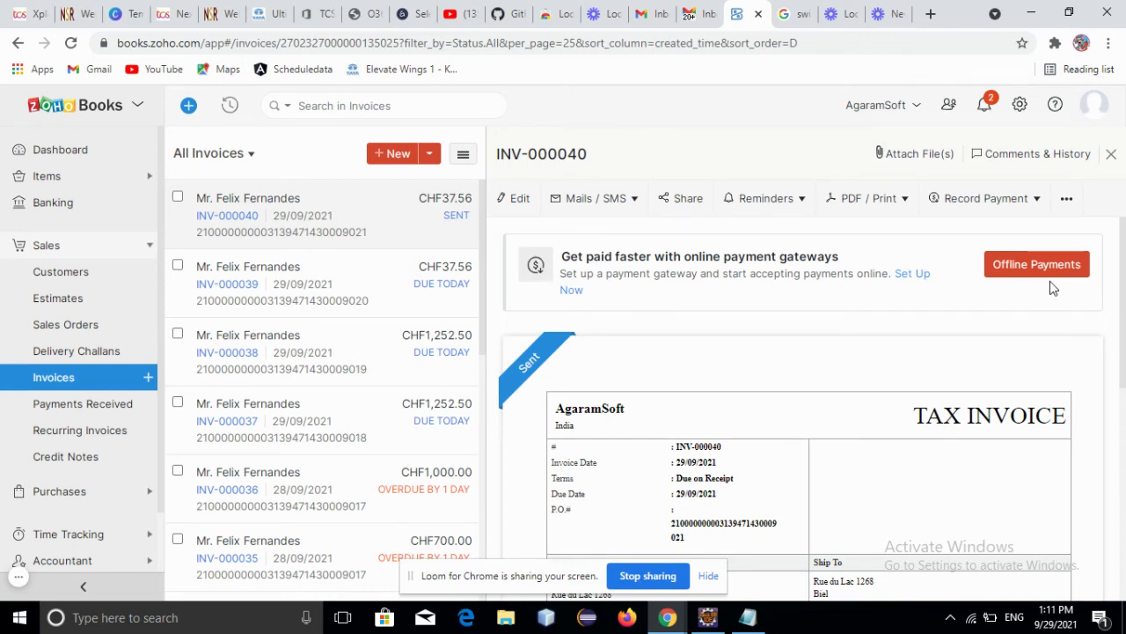
{"action": "left_click", "coordinate": [1066, 201]}
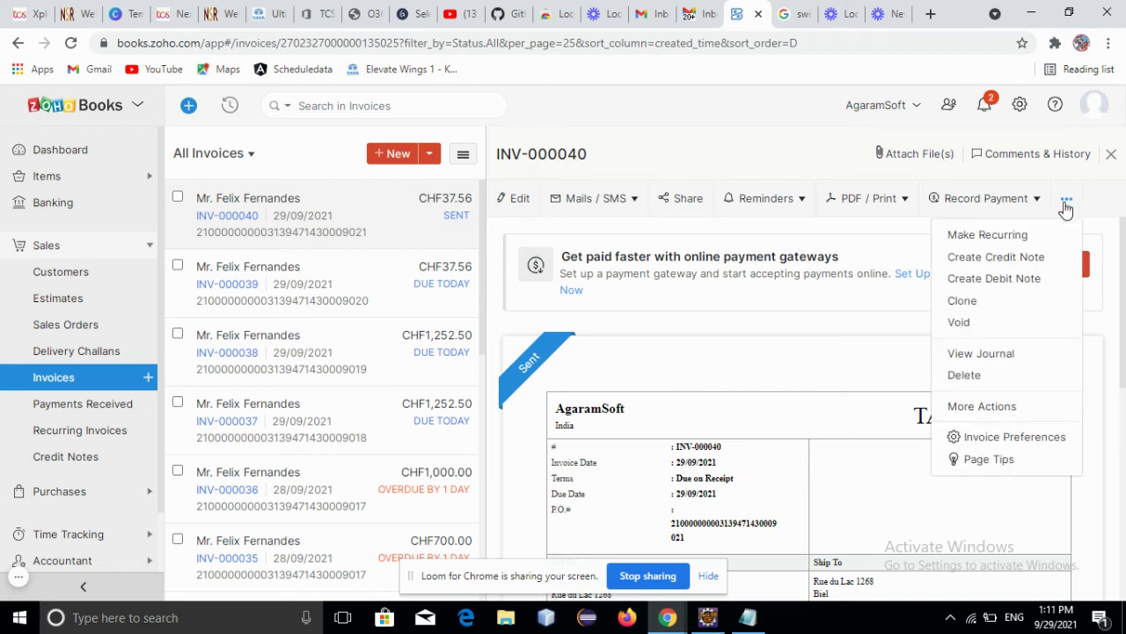
{"action": "mouse_move", "coordinate": [975, 410]}
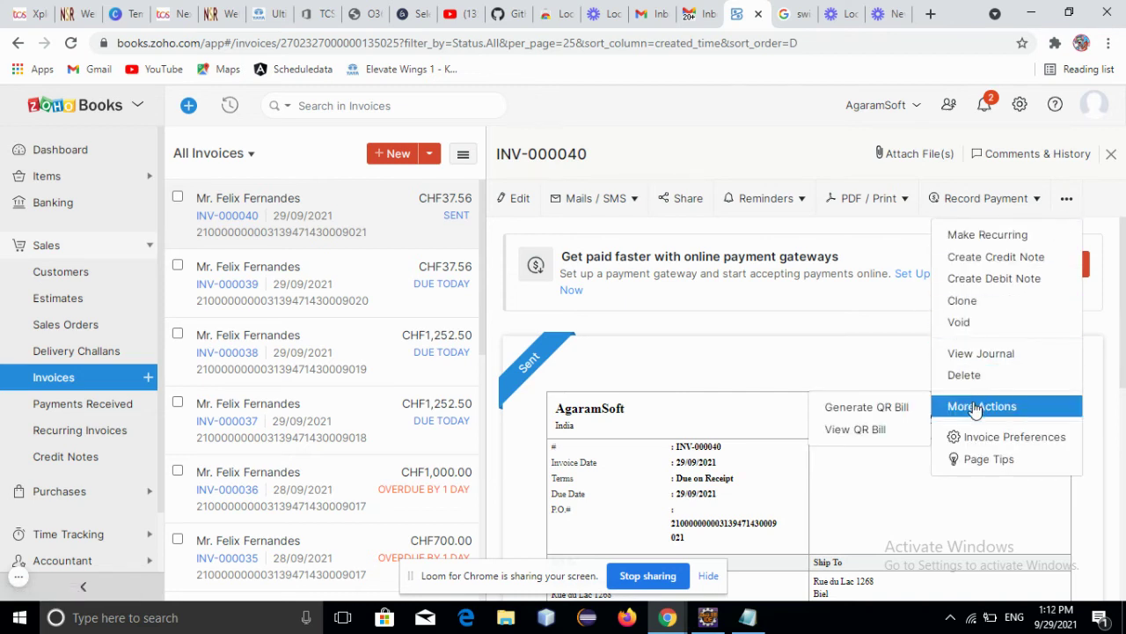
{"action": "left_click", "coordinate": [867, 407]}
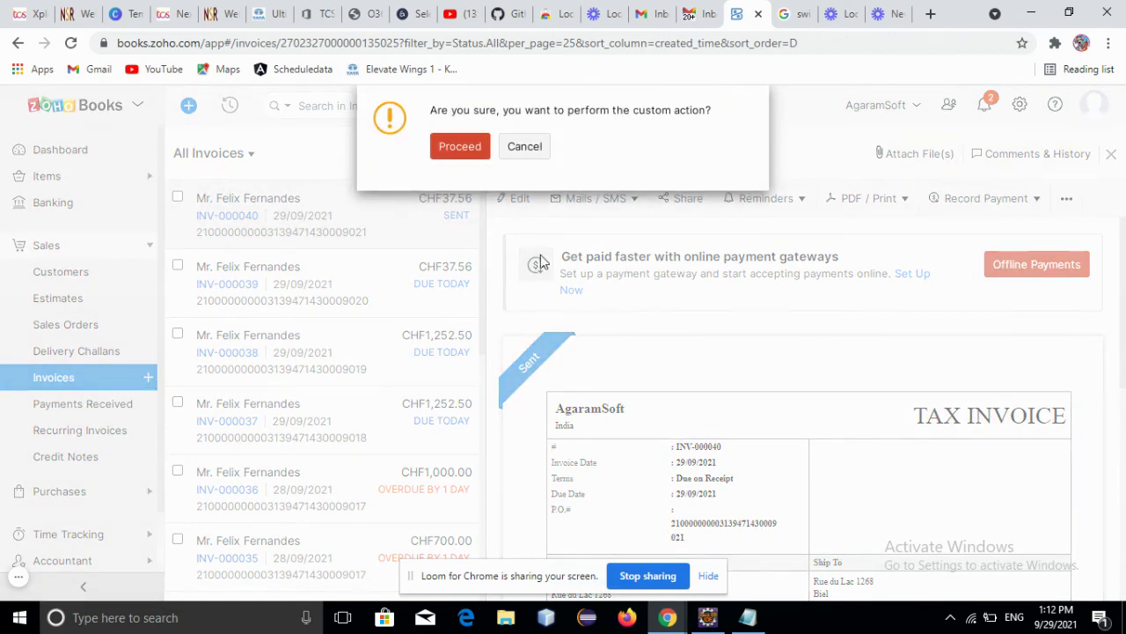
Confirm QR bill generation and zoom the CHF 37.00 QR bill PDF to 125%
{"action": "left_click", "coordinate": [448, 157]}
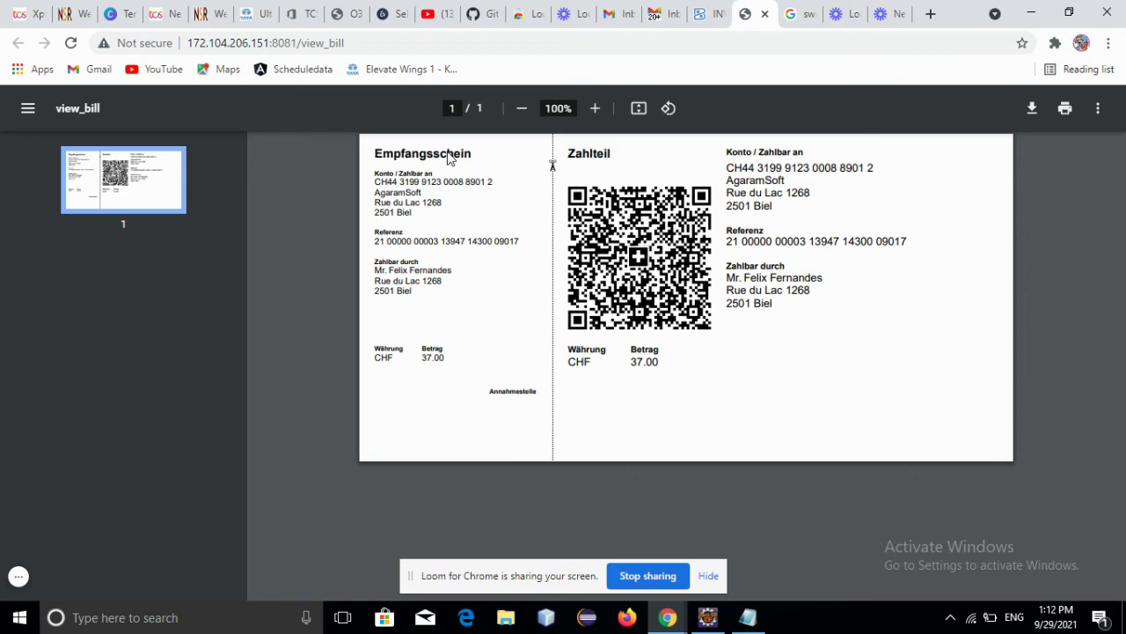
{"action": "left_click", "coordinate": [595, 109]}
{"action": "left_click", "coordinate": [596, 109]}
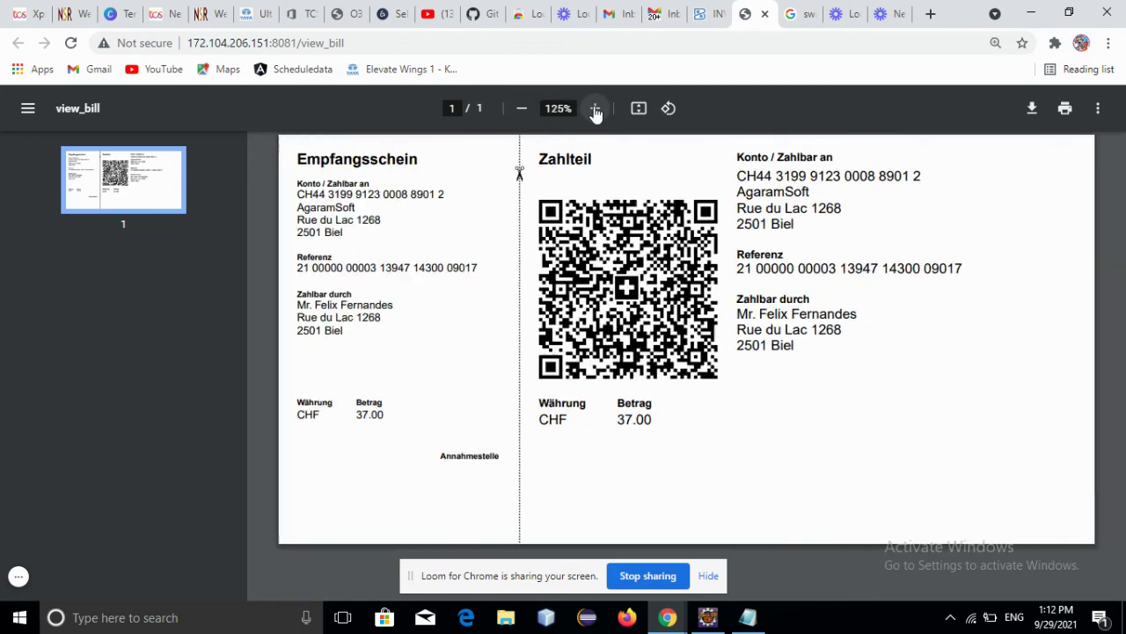